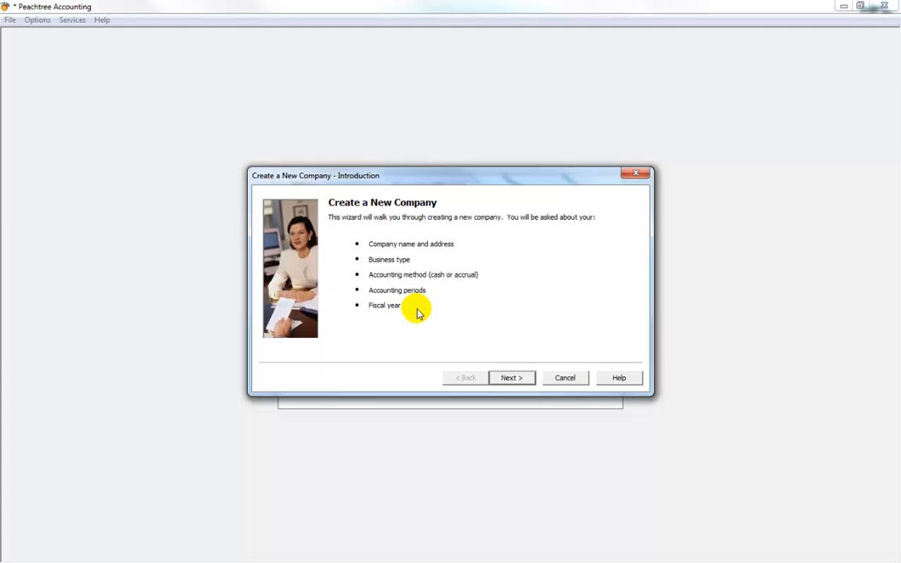
- Proceed past the new company introduction and choose Peachtree Quantum 2010 as the compatible product
left_click(511, 379)
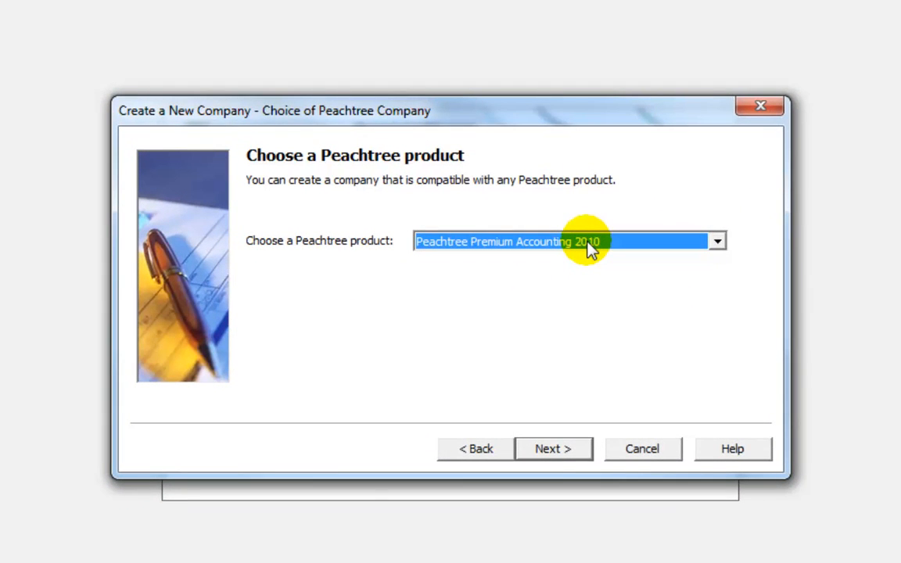
left_click(506, 246)
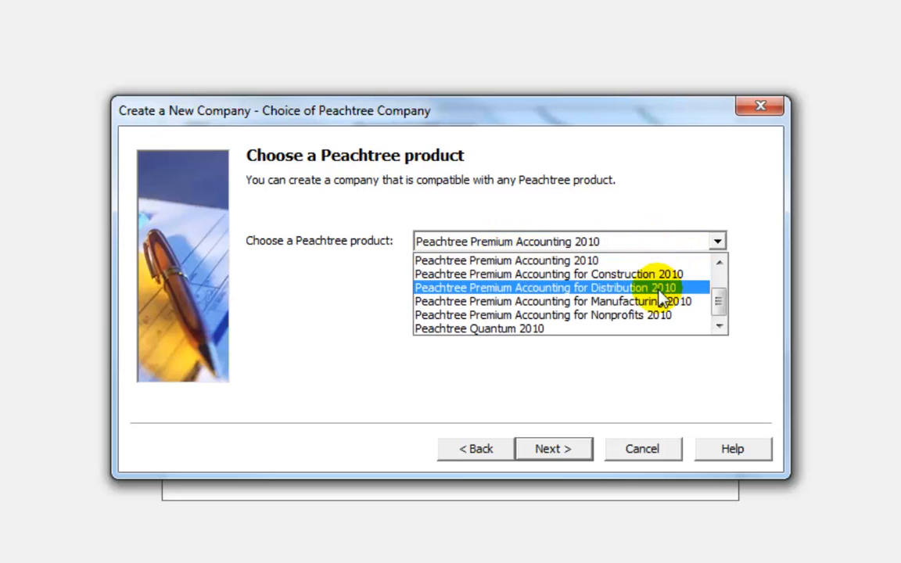
left_click(556, 330)
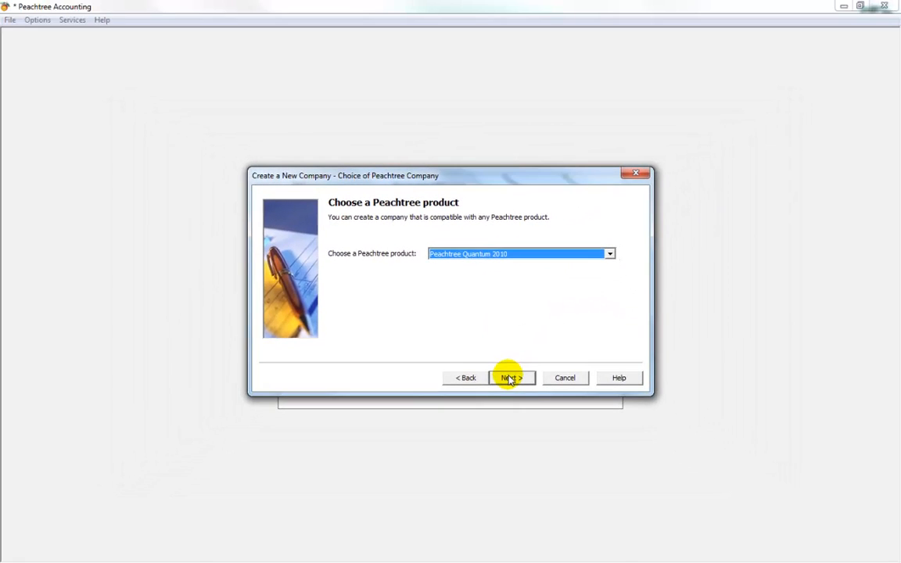
left_click(510, 378)
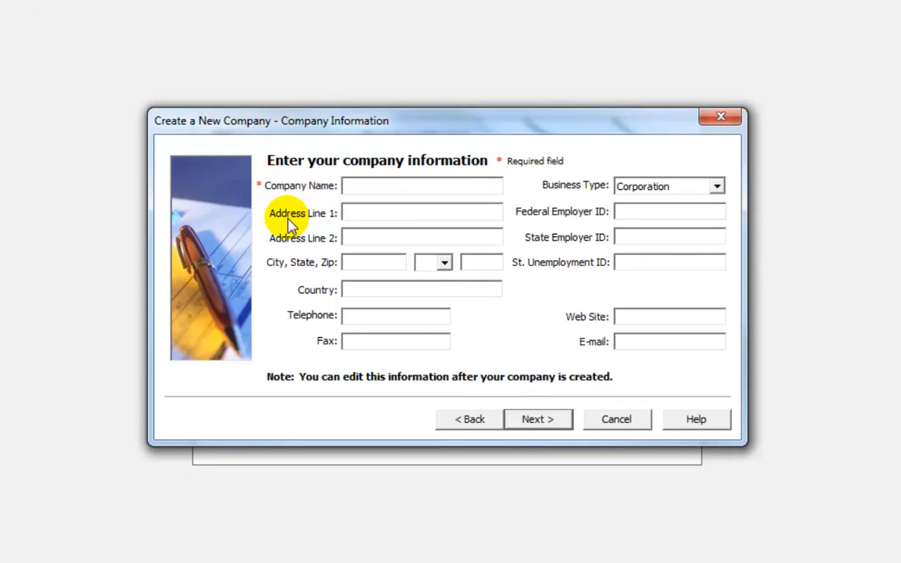
- Enter IT Success Center as the company name and set the business type to Sole Proprietorship
type("IT Success Center")
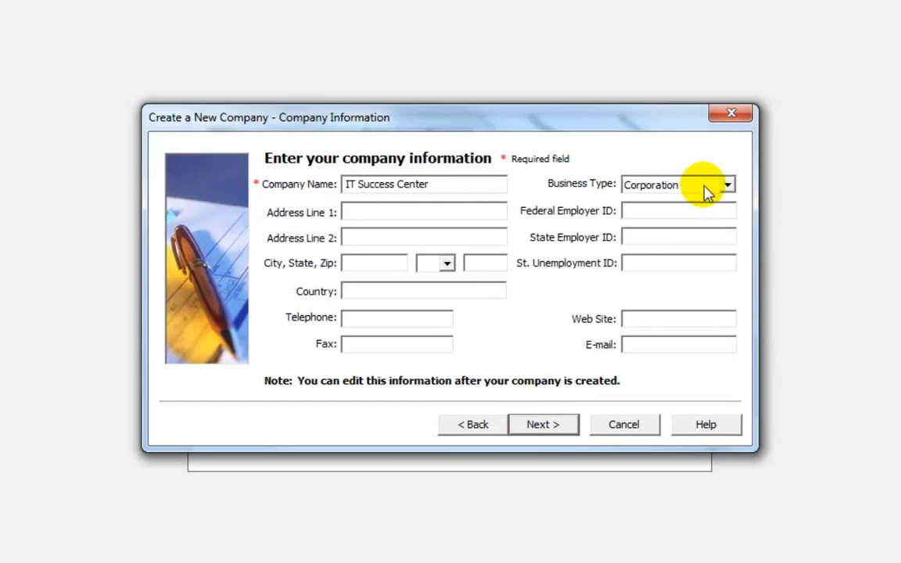
left_click(706, 193)
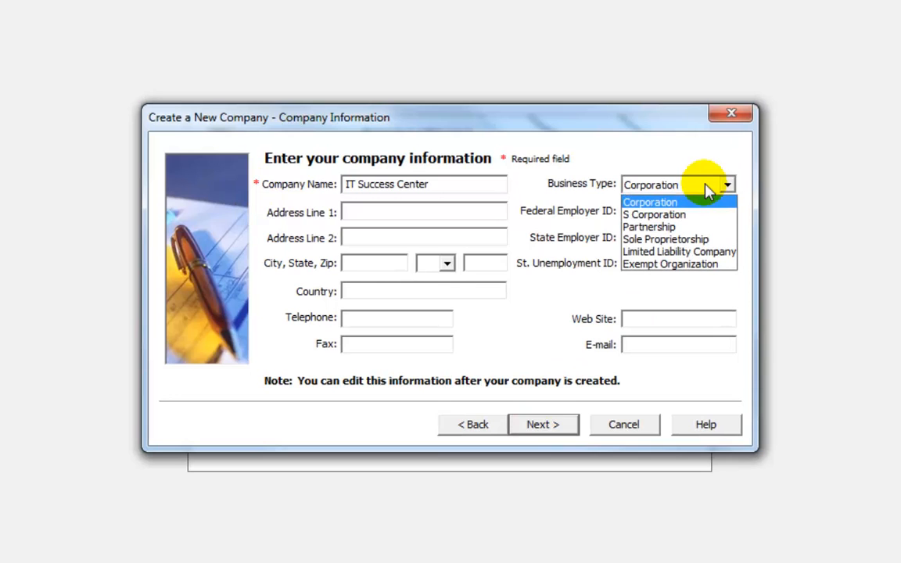
left_click(686, 241)
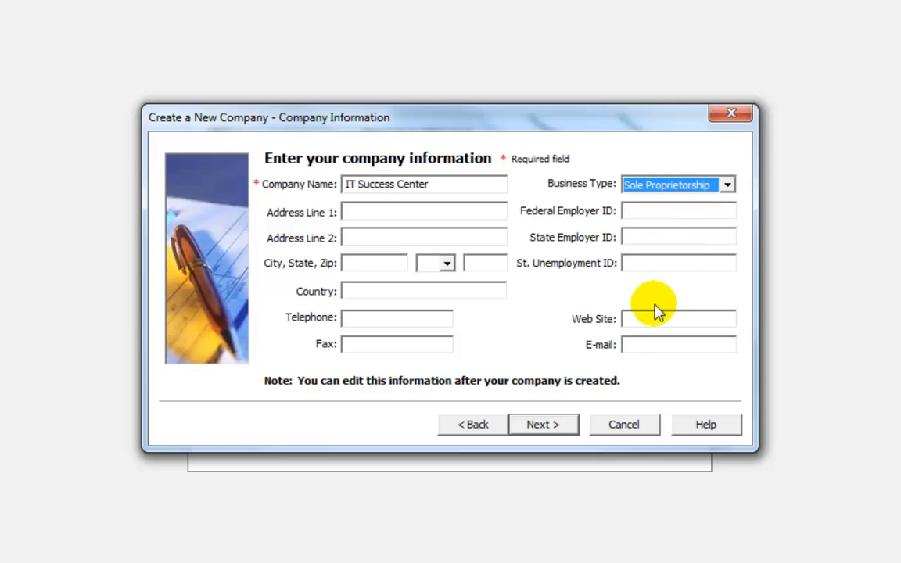
left_click(538, 426)
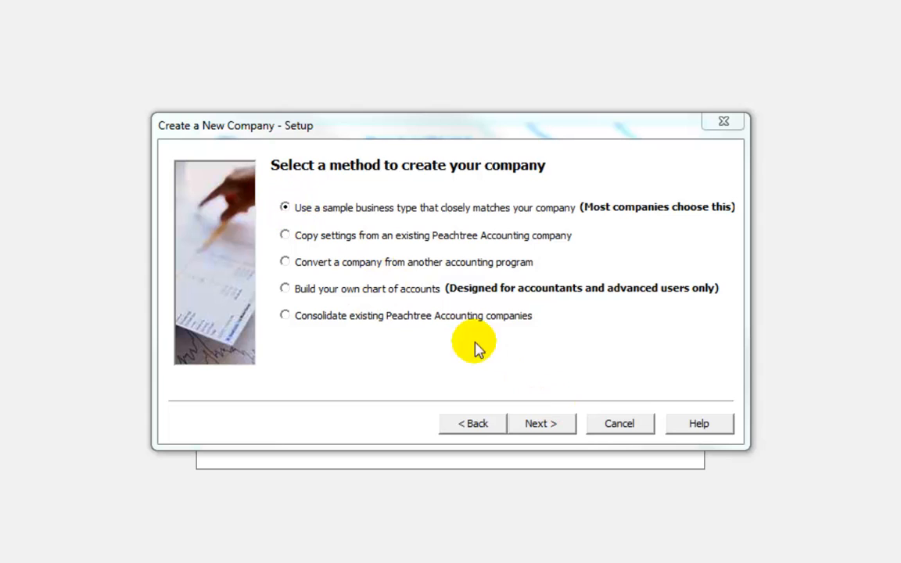
- Keep the sample business type setup method and select Sales & Service Company from the detailed types
left_click(540, 427)
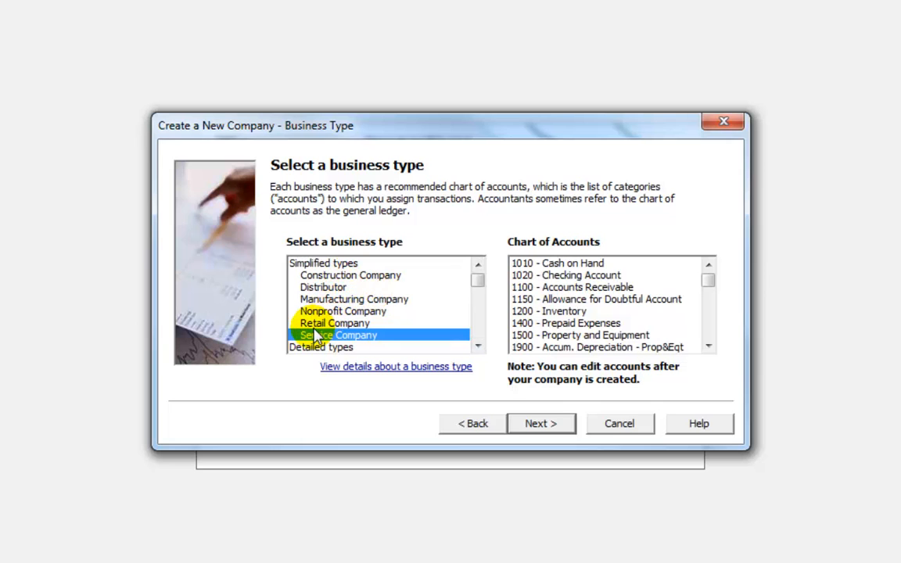
left_click(478, 344)
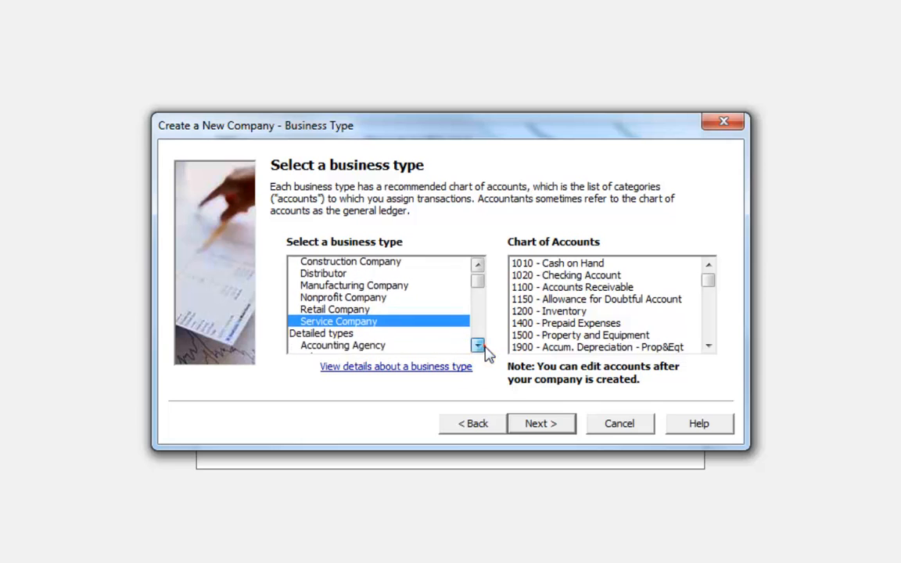
left_click(478, 345)
left_click(478, 345)
left_click(478, 344)
left_click(478, 345)
left_click(481, 345)
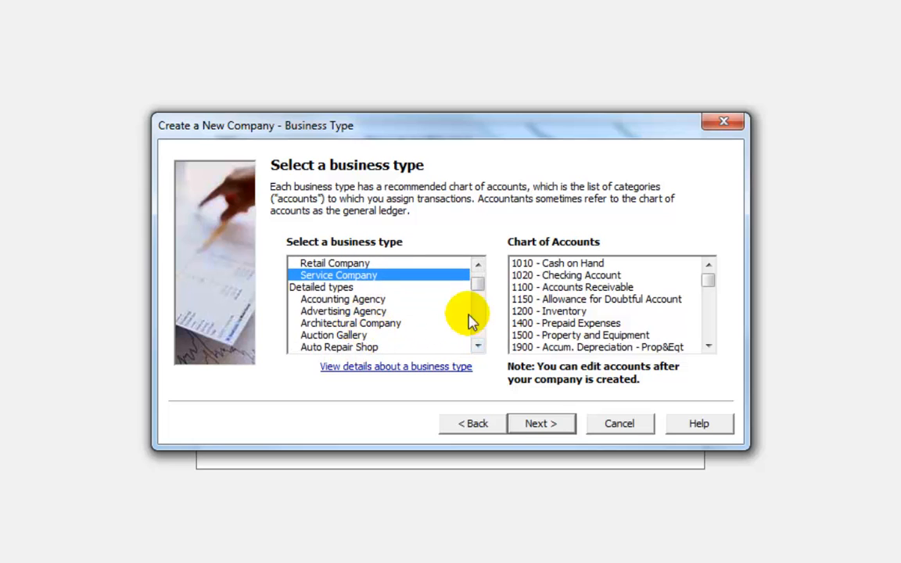
left_click(478, 287)
left_click_drag(477, 287, 335, 329)
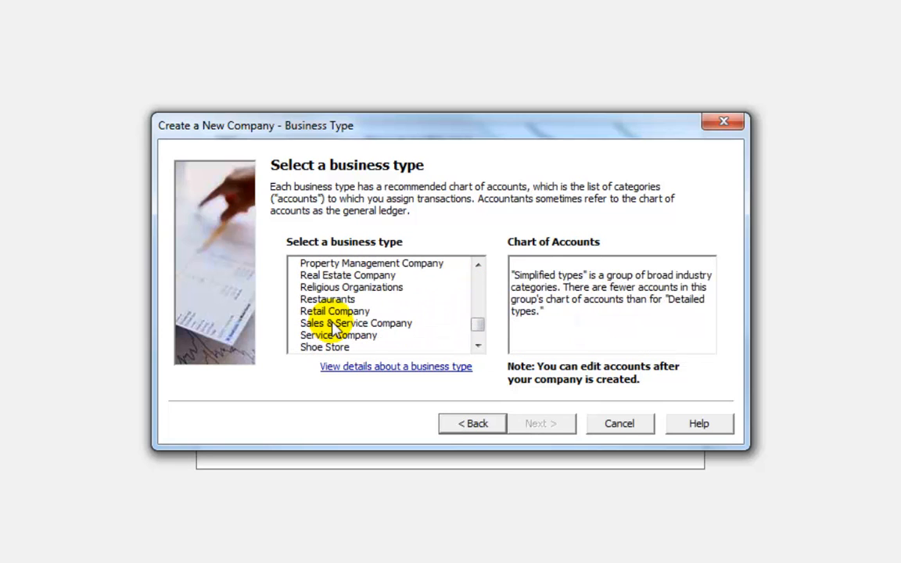
left_click(335, 325)
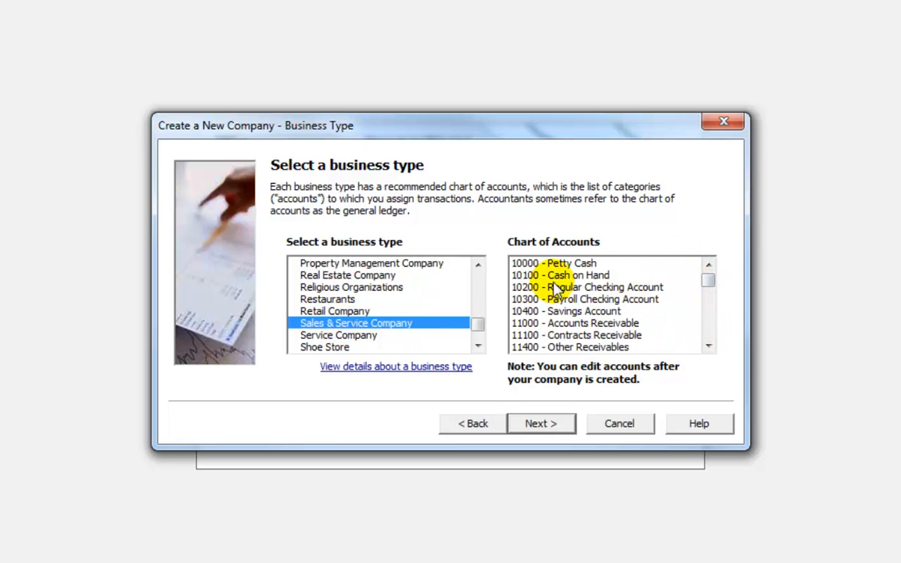
- Examine the recommended chart of accounts for the Sales & Service Company business type
left_click(708, 346)
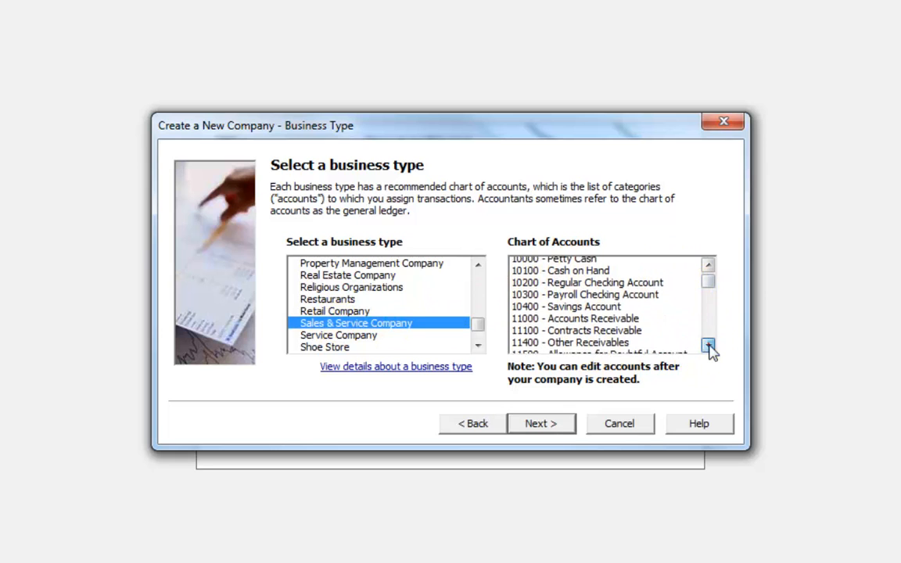
left_click(708, 346)
left_click(708, 346)
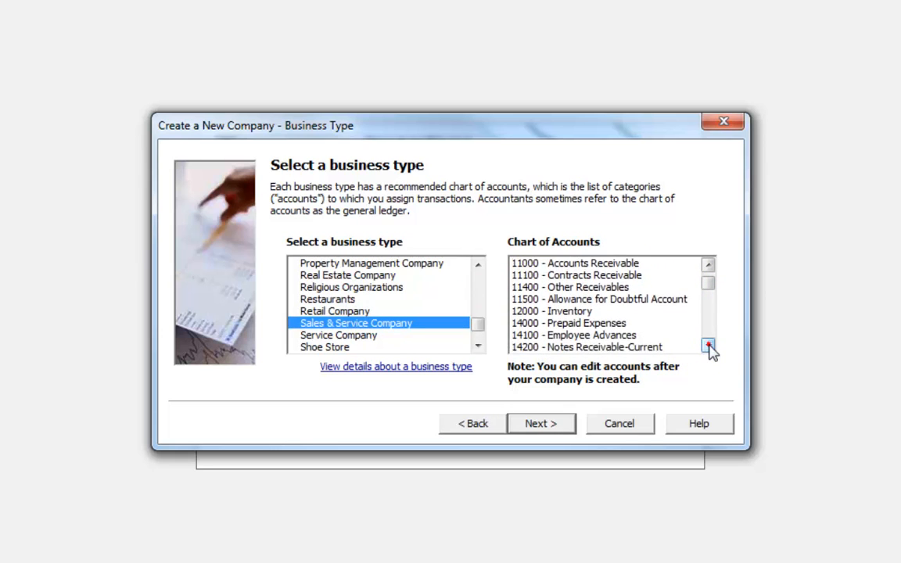
left_click(708, 346)
left_click(708, 345)
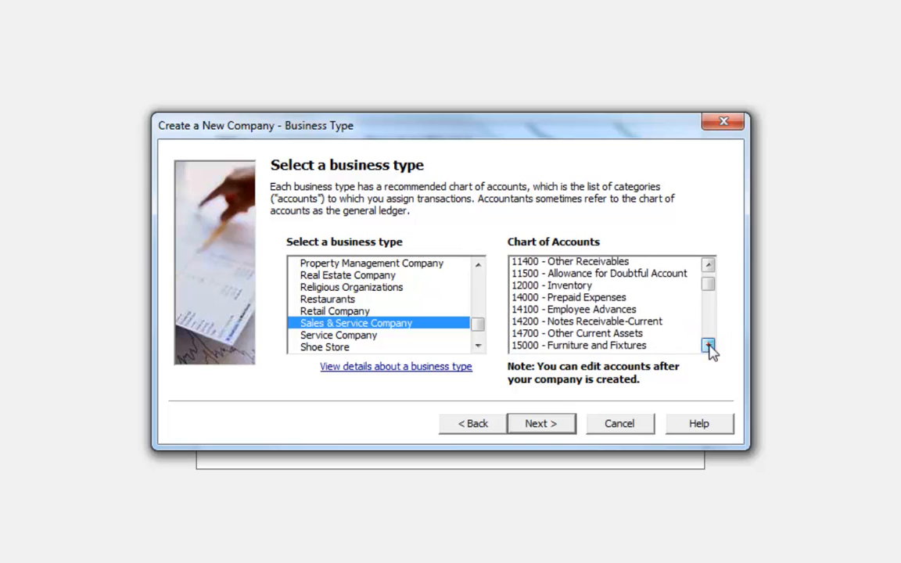
left_click(707, 346)
left_click(707, 346)
left_click(708, 346)
left_click(708, 346)
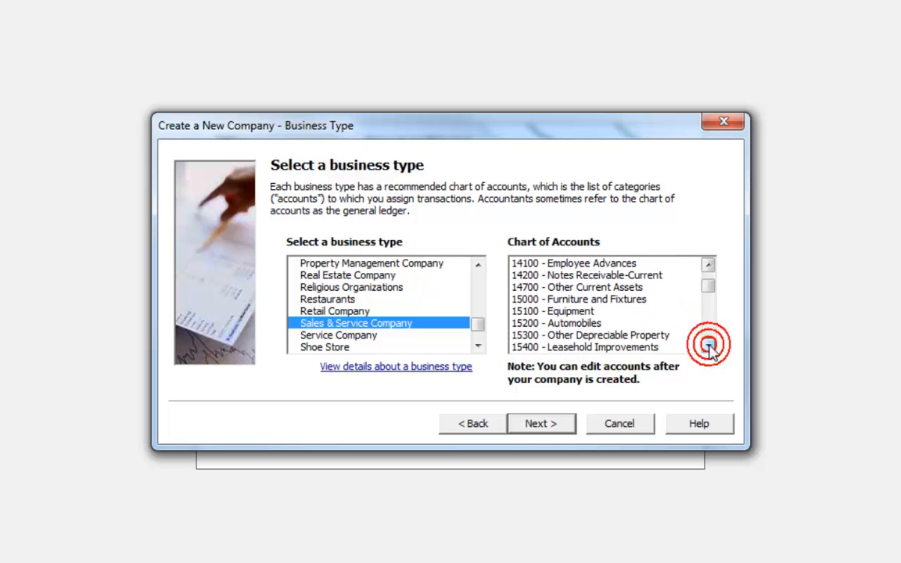
left_click(708, 345)
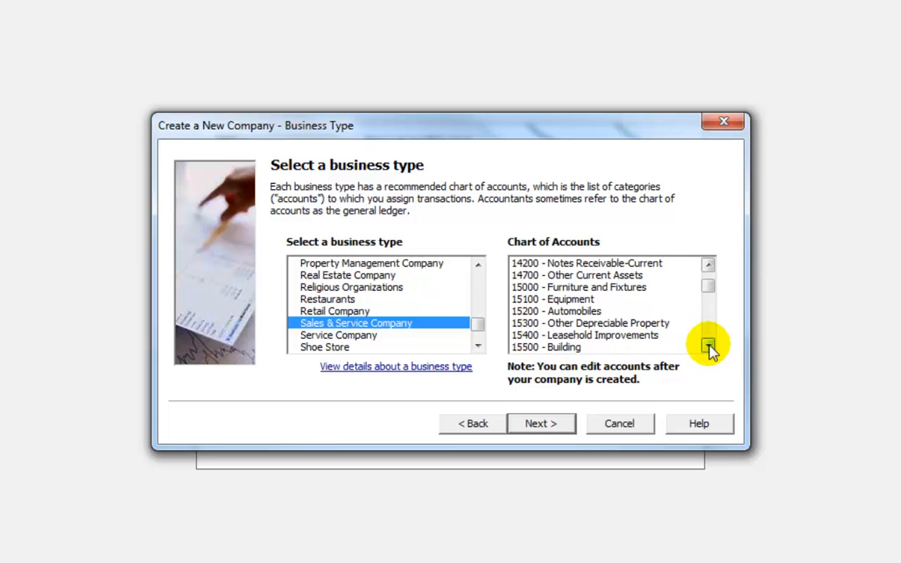
left_click(708, 346)
left_click(708, 345)
left_click(708, 345)
left_click(708, 345)
left_click(708, 346)
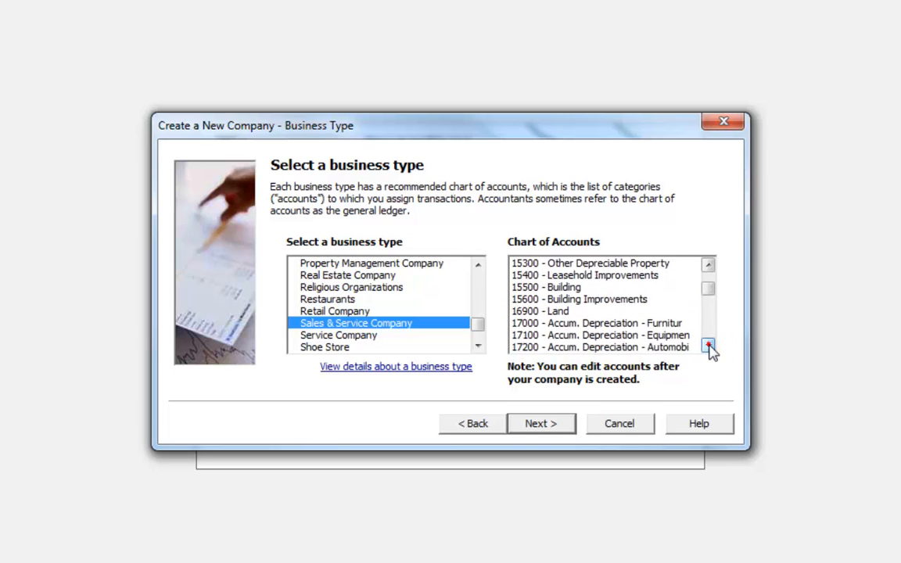
left_click(707, 346)
left_click(708, 346)
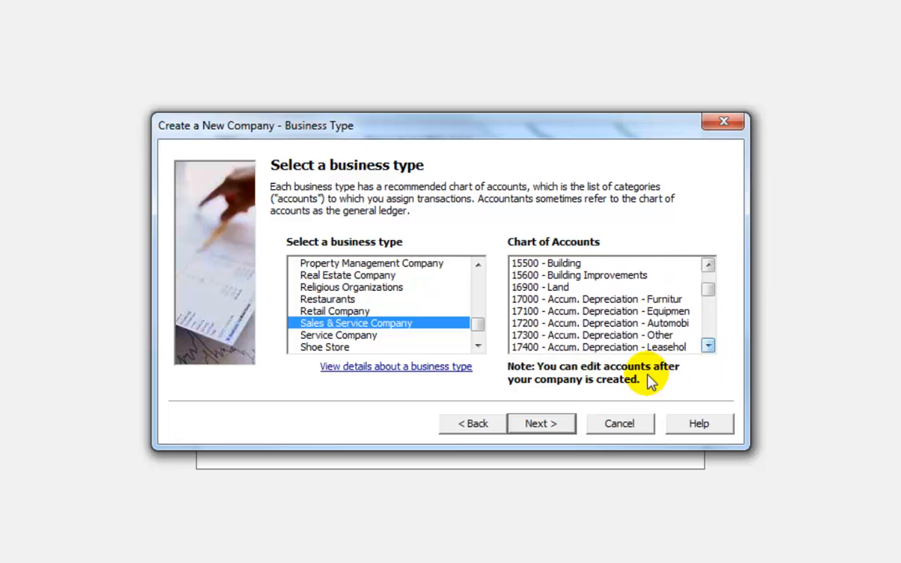
- Accept the business type, keep the Accrual accounting method and choose Real Time posting
left_click(547, 423)
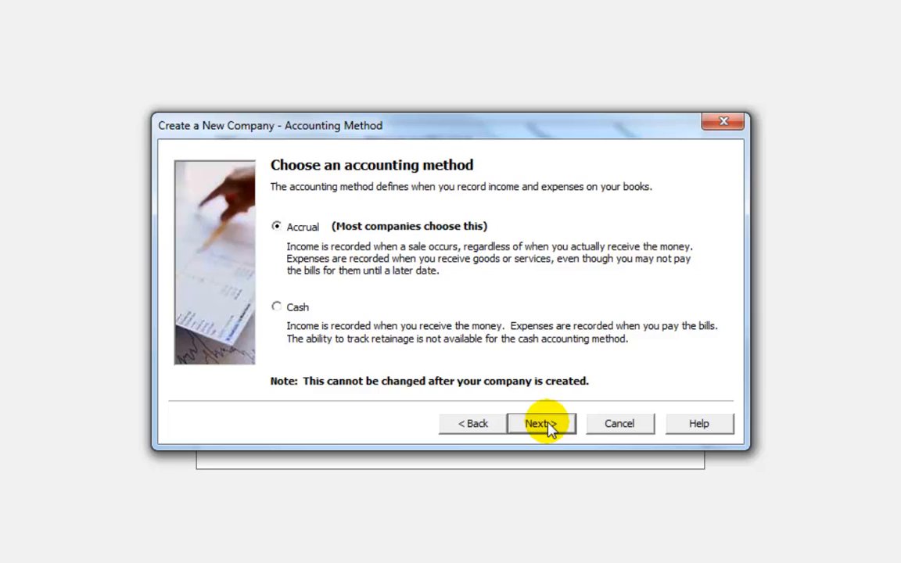
left_click(541, 423)
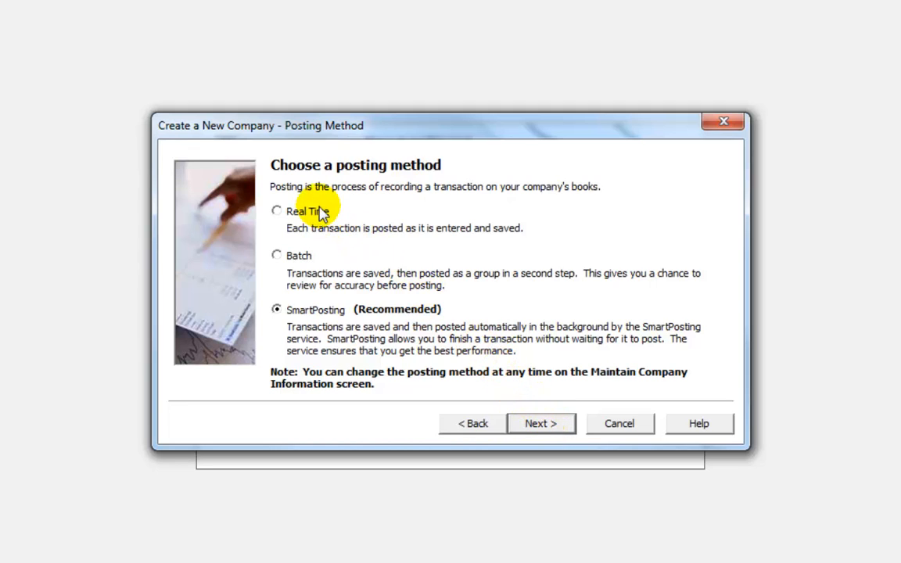
left_click(279, 213)
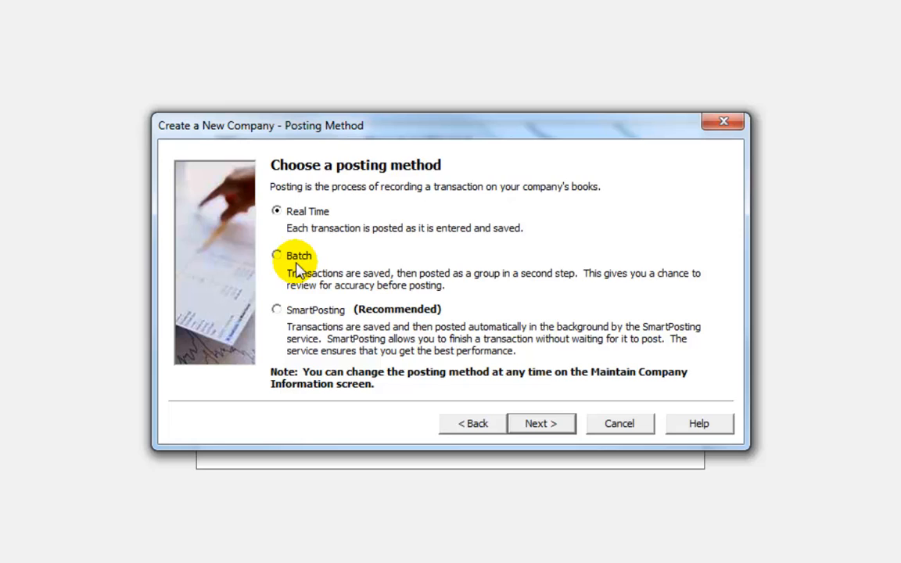
left_click(540, 424)
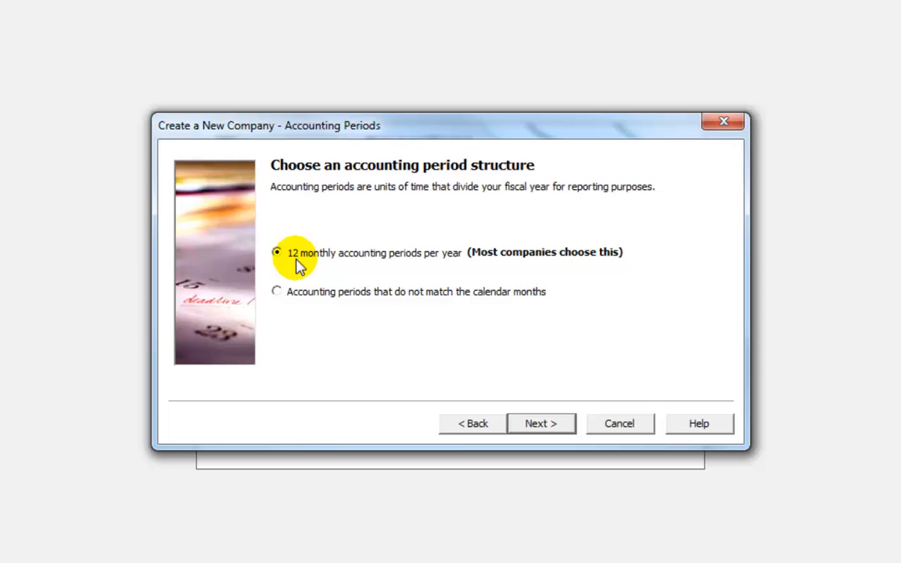
left_click(278, 294)
left_click(533, 426)
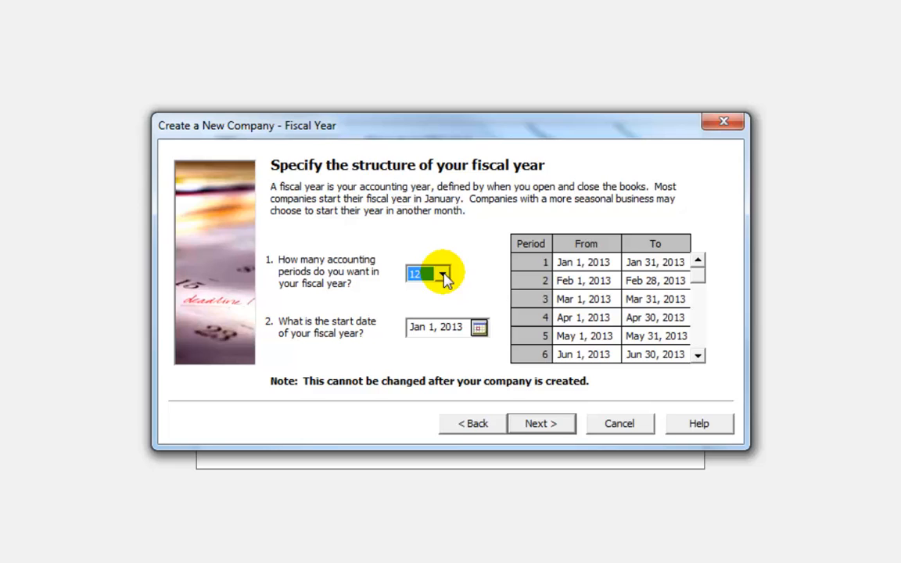
left_click(443, 276)
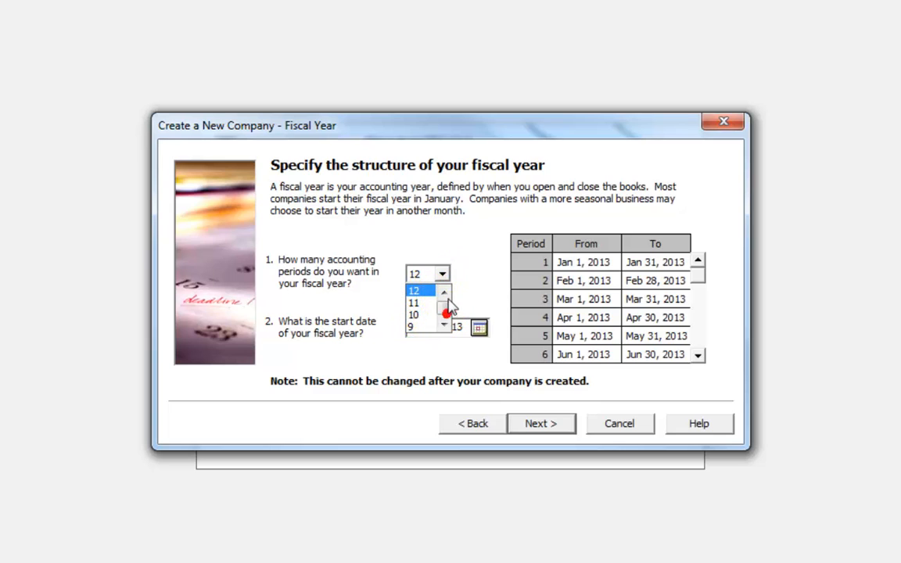
left_click(444, 293)
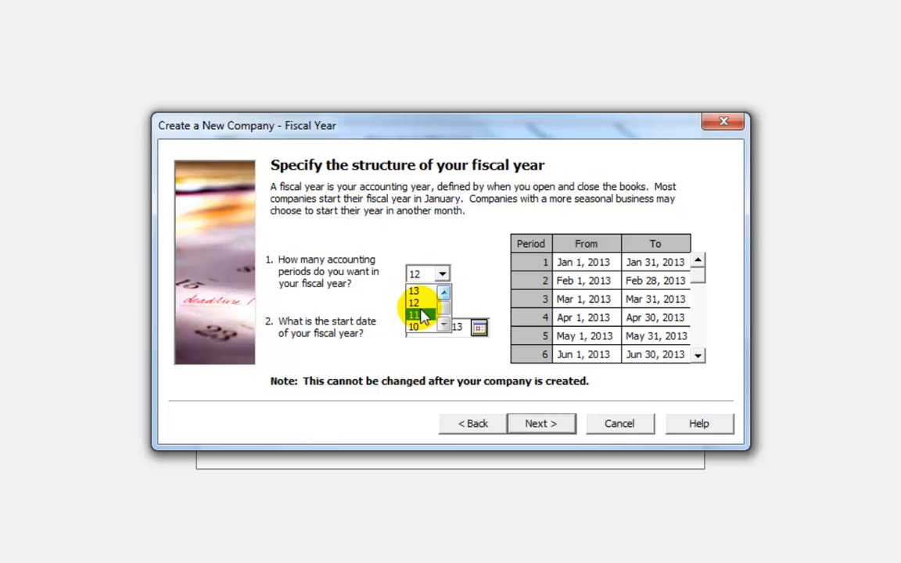
left_click(420, 305)
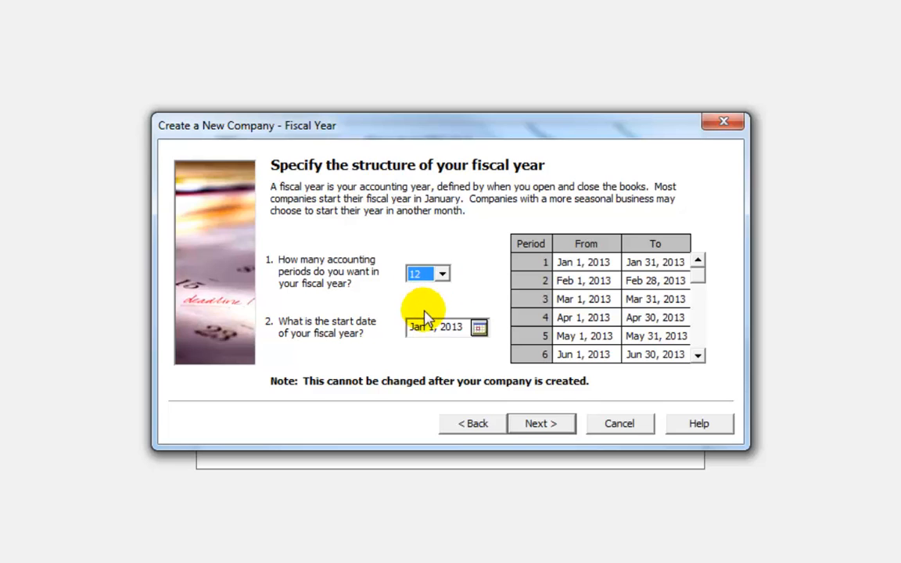
left_click(475, 425)
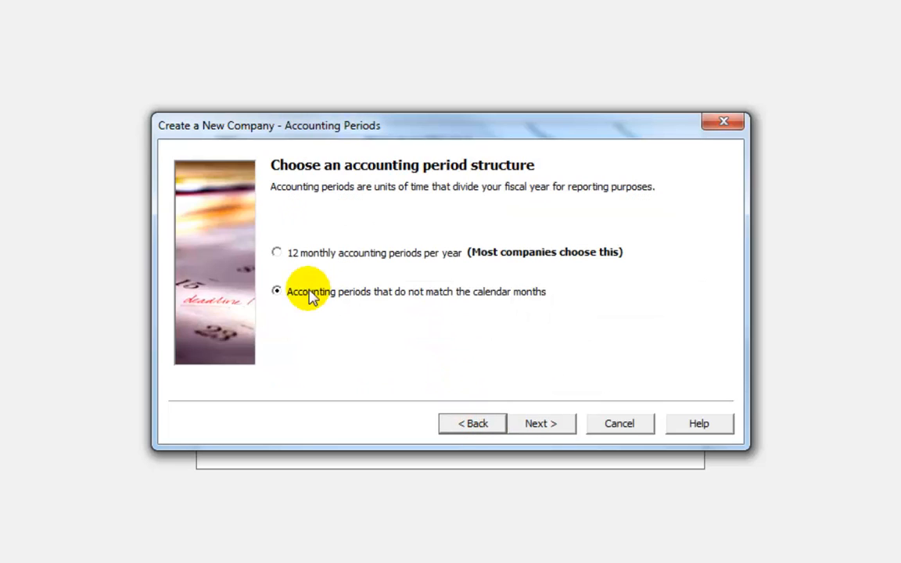
- Choose 12 monthly accounting periods per year as the accounting period structure
left_click(277, 253)
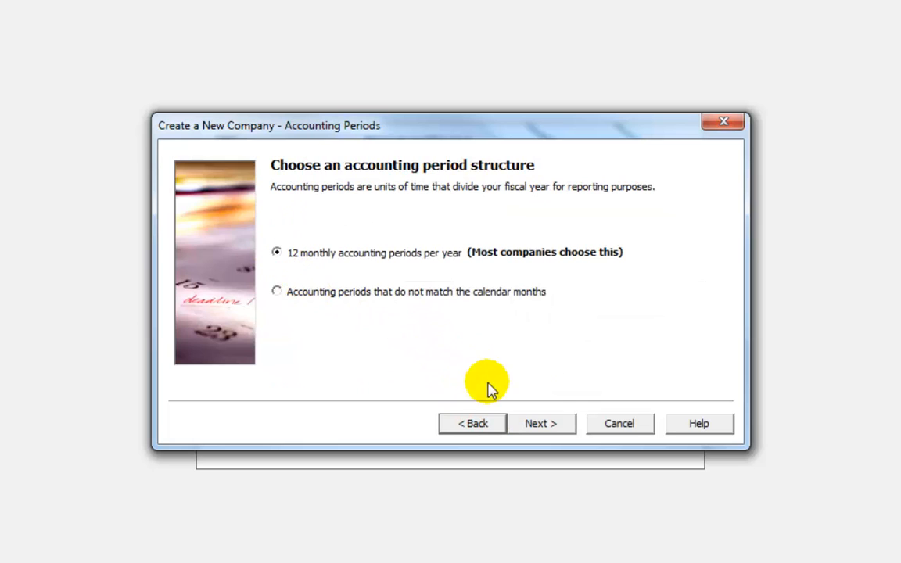
left_click(550, 426)
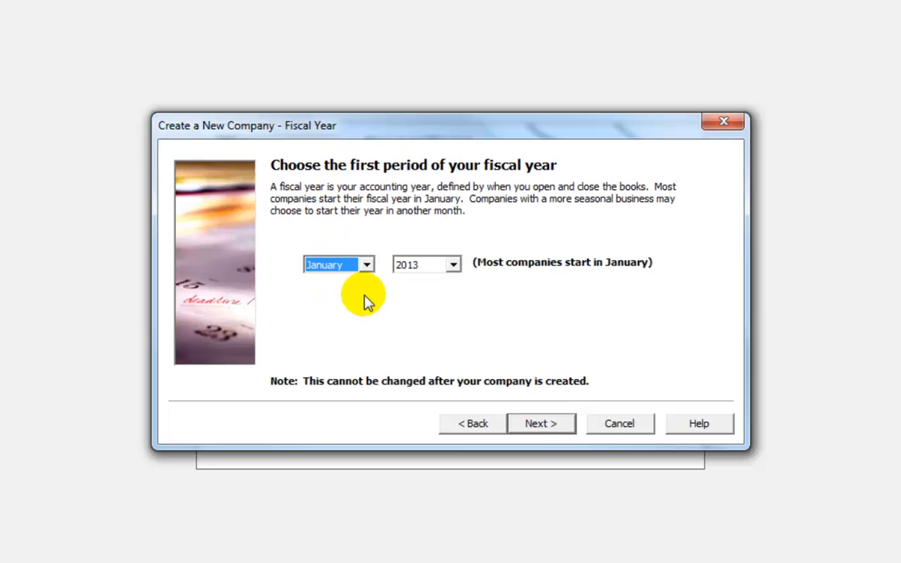
- Set the starting year of the fiscal year to 1990
left_click(454, 266)
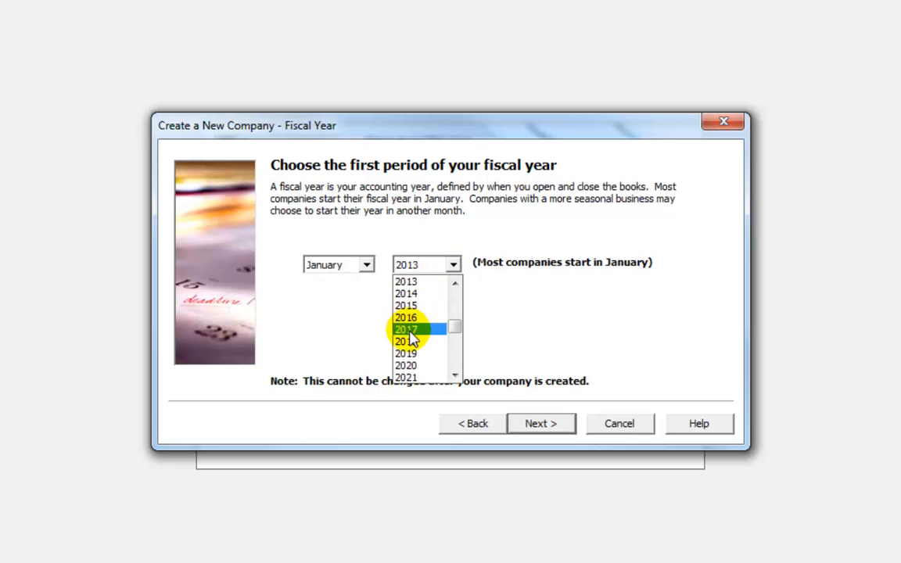
left_click(455, 286)
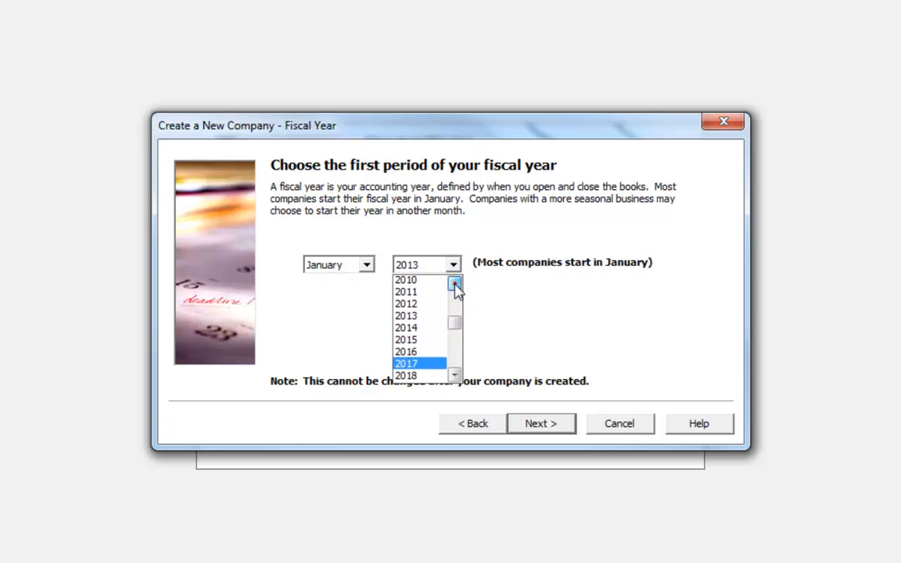
left_click(455, 285)
left_click(455, 286)
left_click(454, 286)
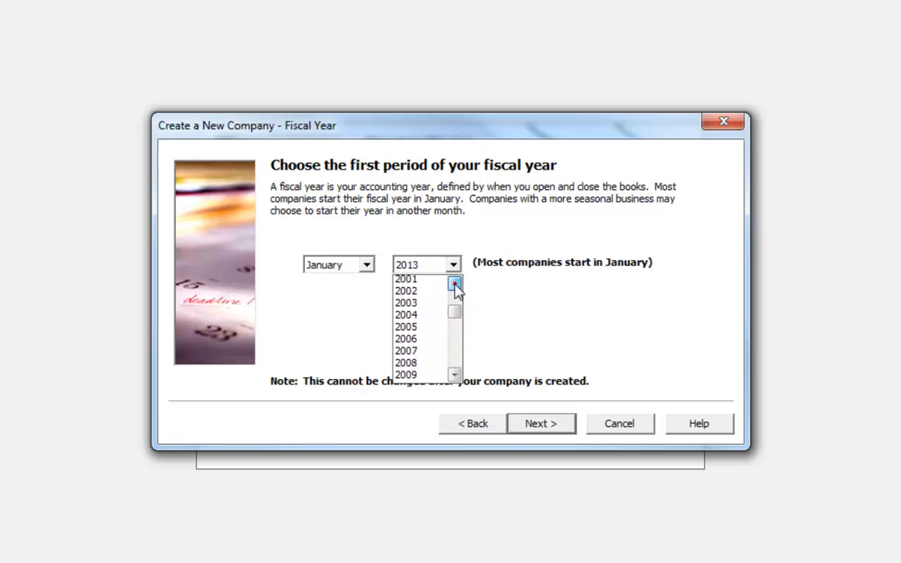
left_click(455, 285)
left_click(455, 285)
left_click(454, 285)
left_click(455, 286)
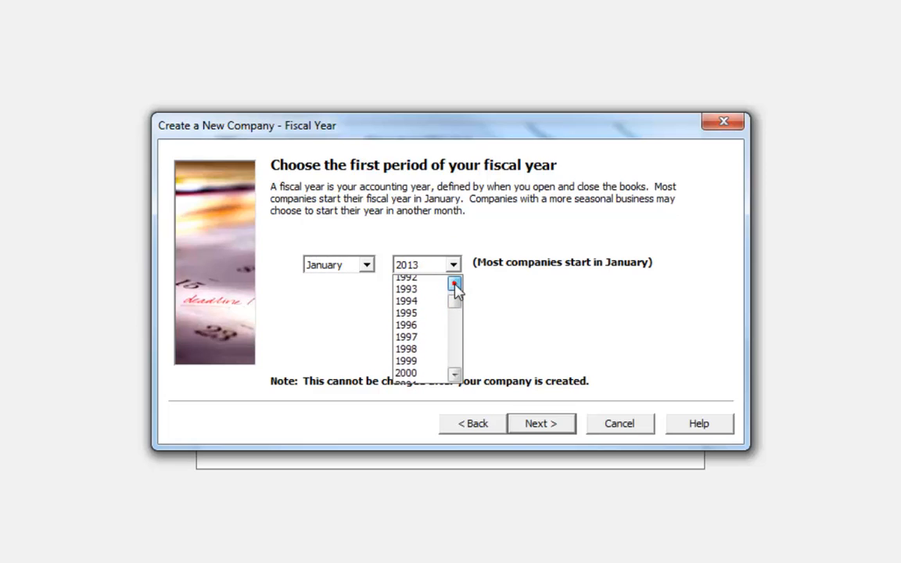
left_click(456, 303)
left_click_drag(454, 301, 454, 297)
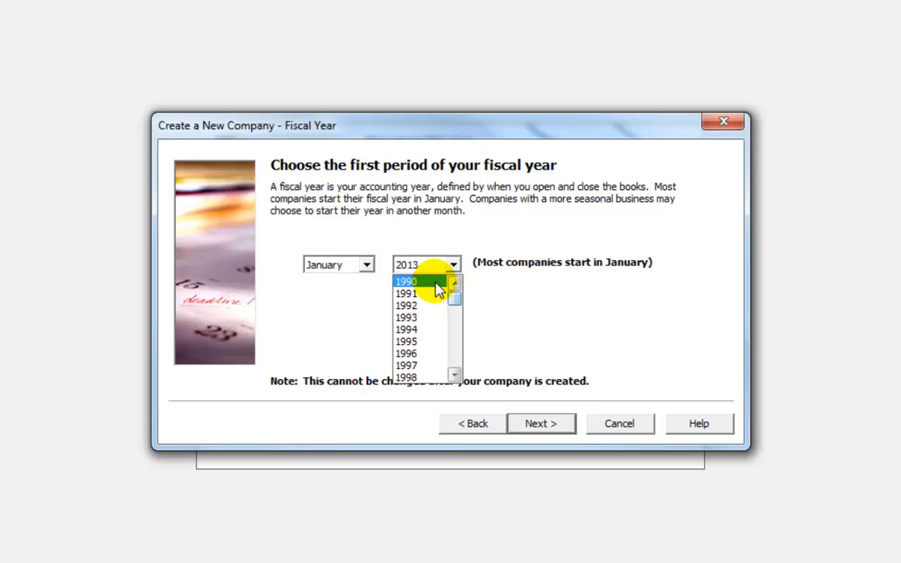
left_click(437, 285)
- Set the first period of the fiscal year to July 2013 and accept it
left_click(447, 266)
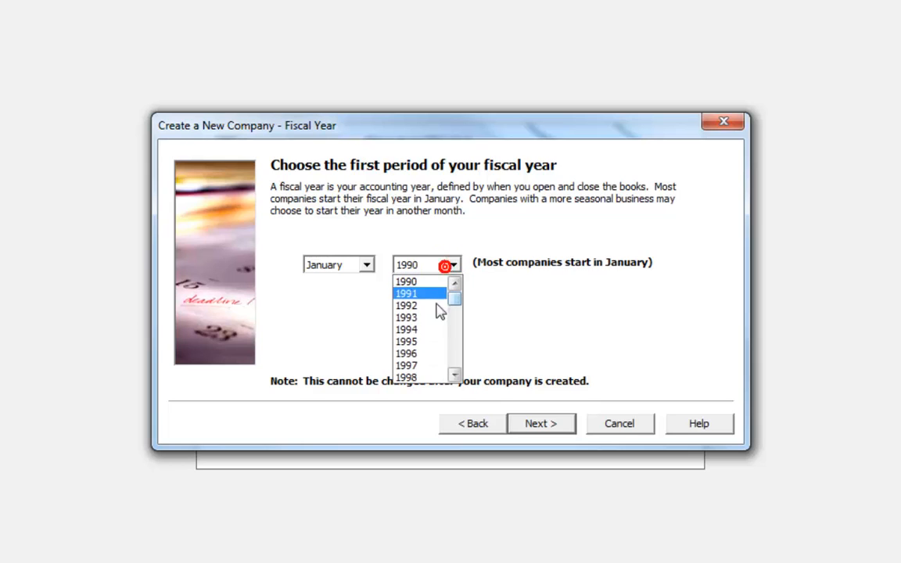
scroll(411, 369, "down", 5)
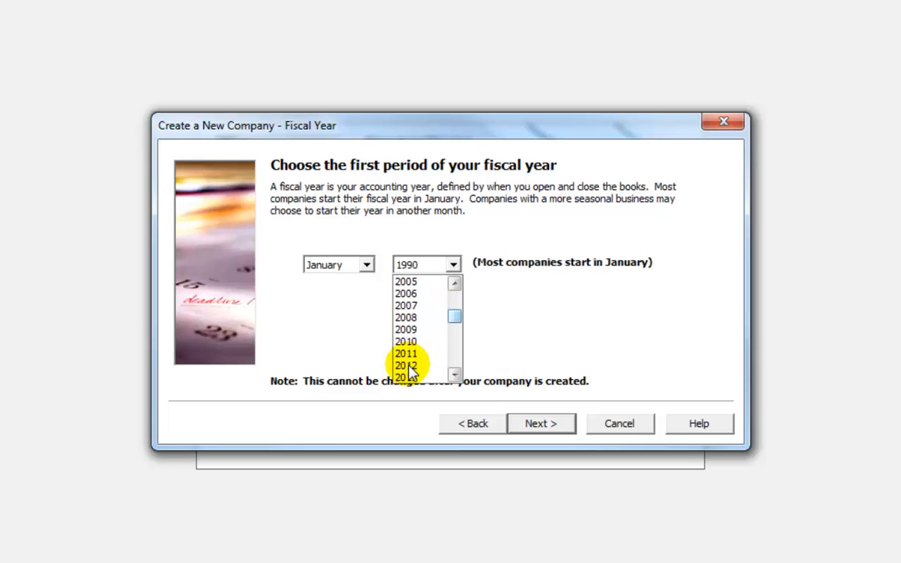
left_click(412, 376)
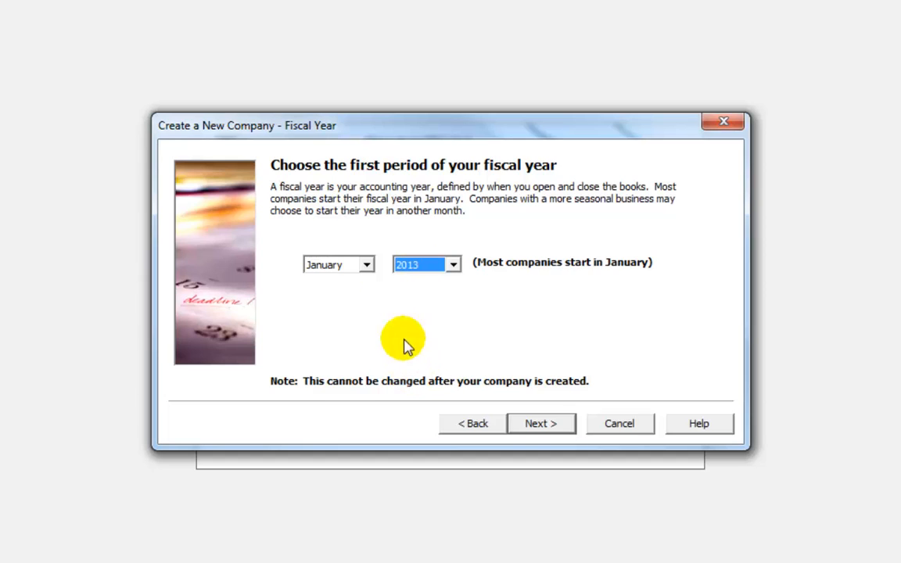
left_click(366, 265)
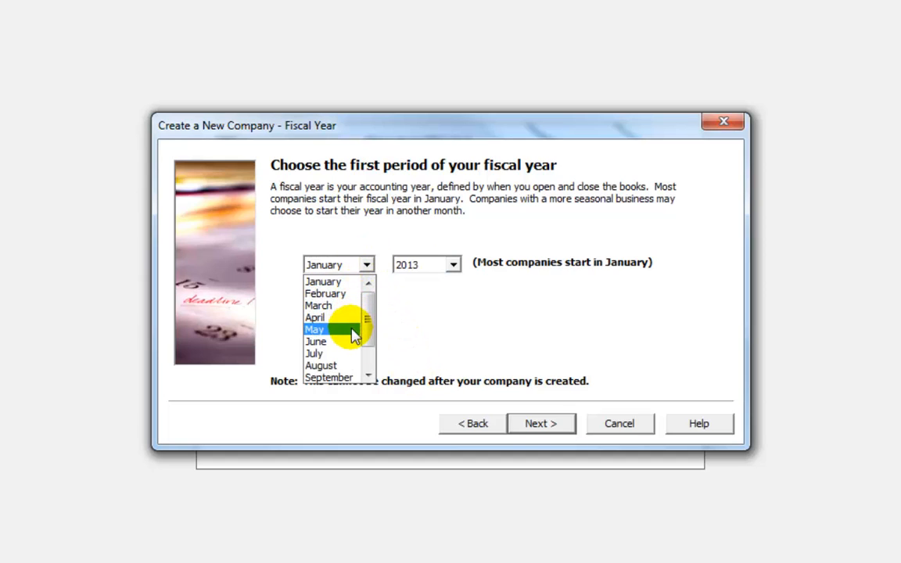
left_click(342, 354)
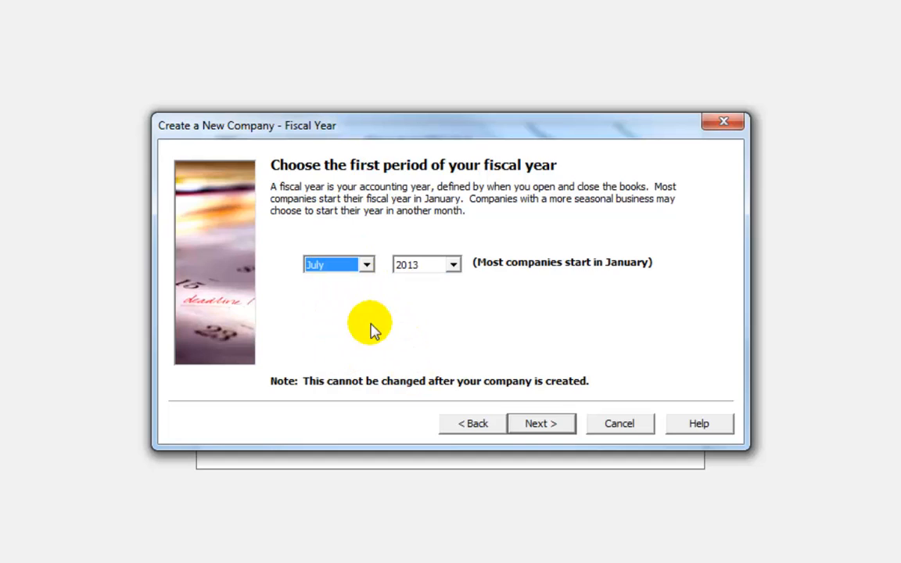
left_click(541, 425)
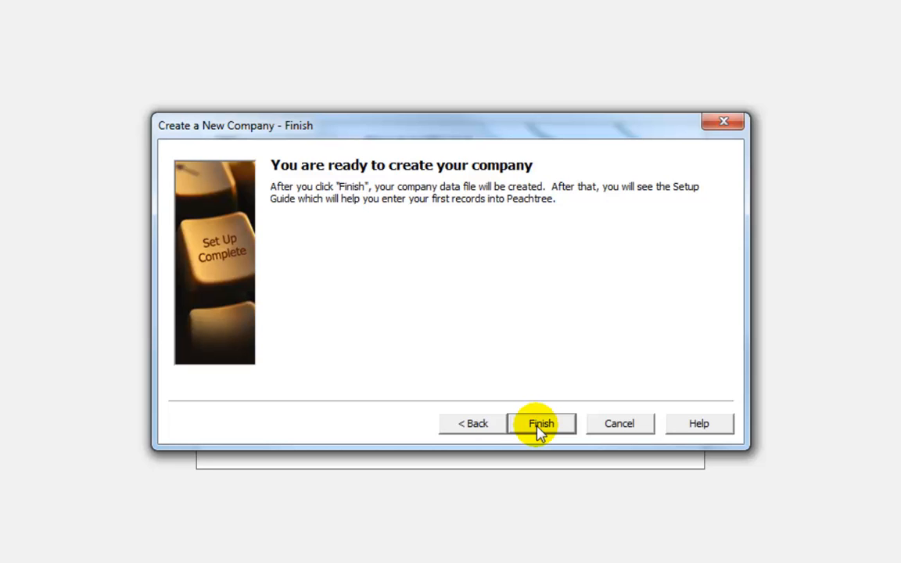
- Finish creating the company, then close the Setup Guide and keep it from showing at startup
left_click(540, 424)
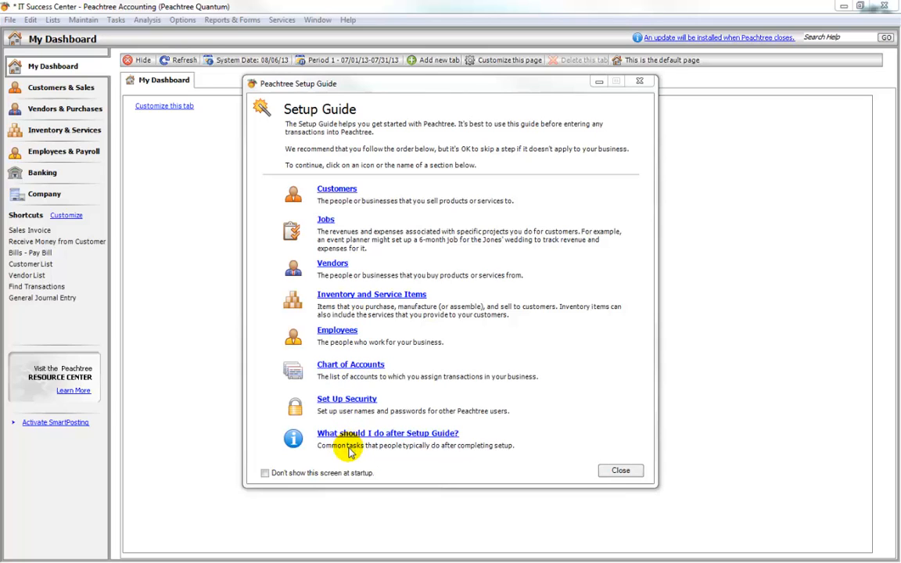
left_click(265, 473)
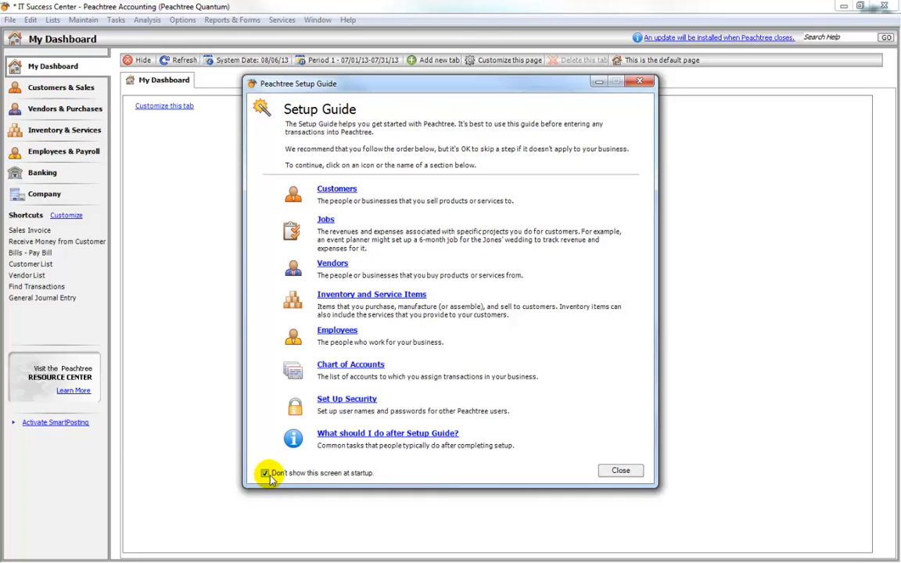
left_click(612, 471)
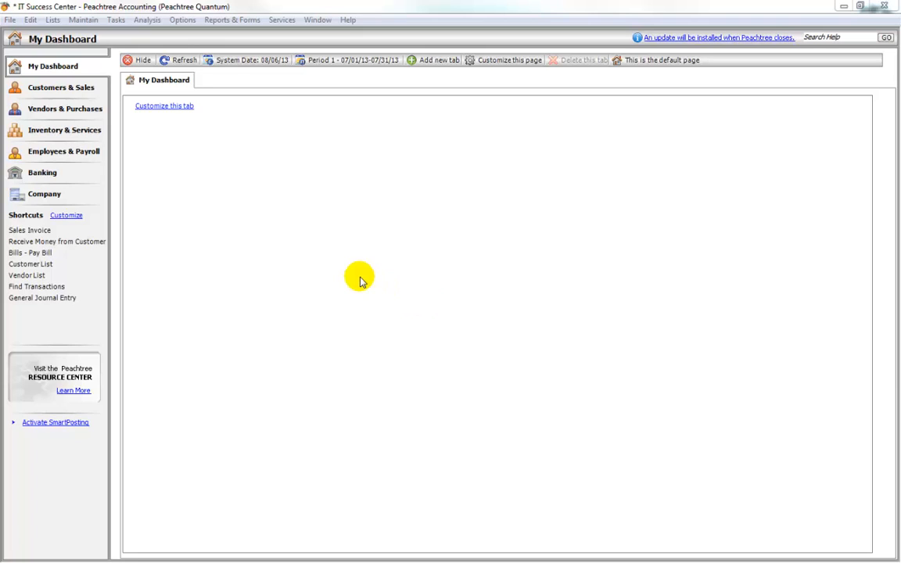
- Examine the new company's chart of accounts from the first to the last account, and close the list
left_click(75, 19)
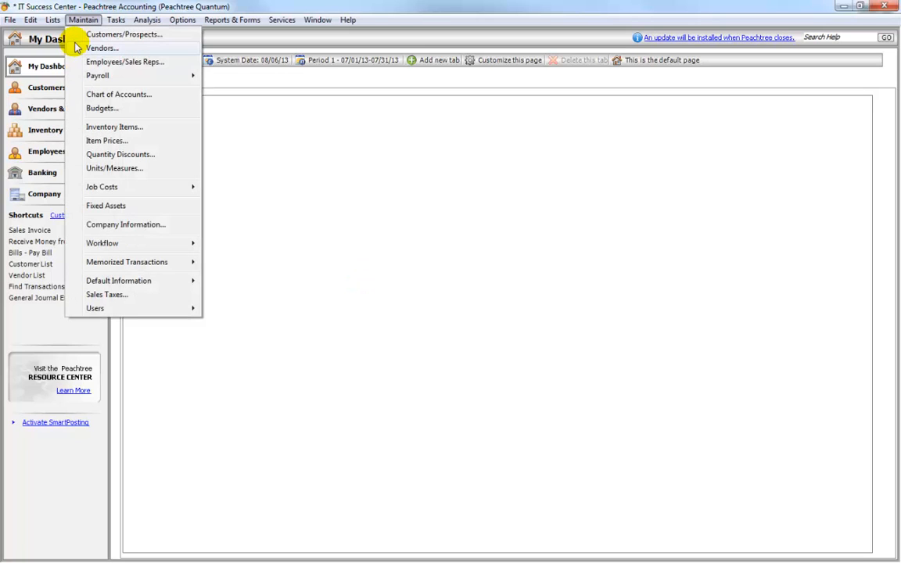
left_click(84, 92)
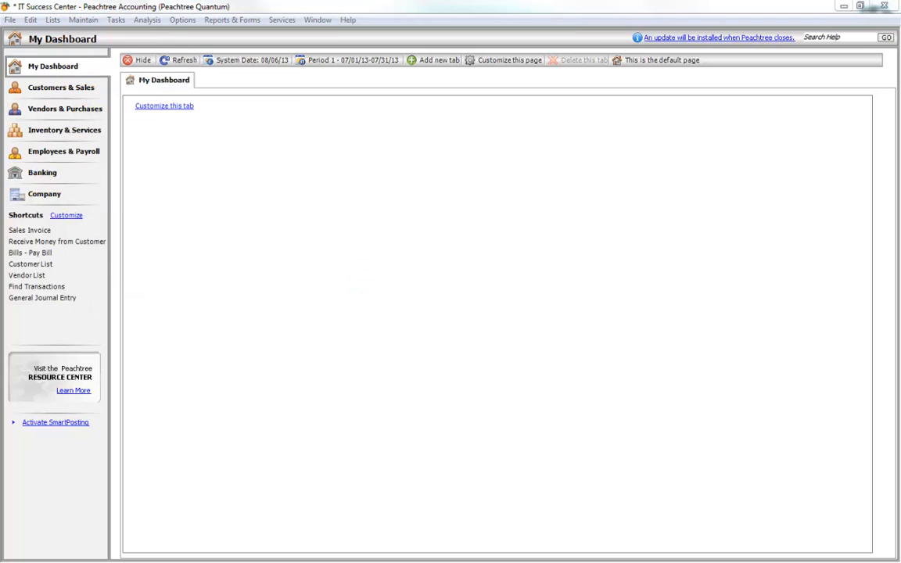
left_click(50, 19)
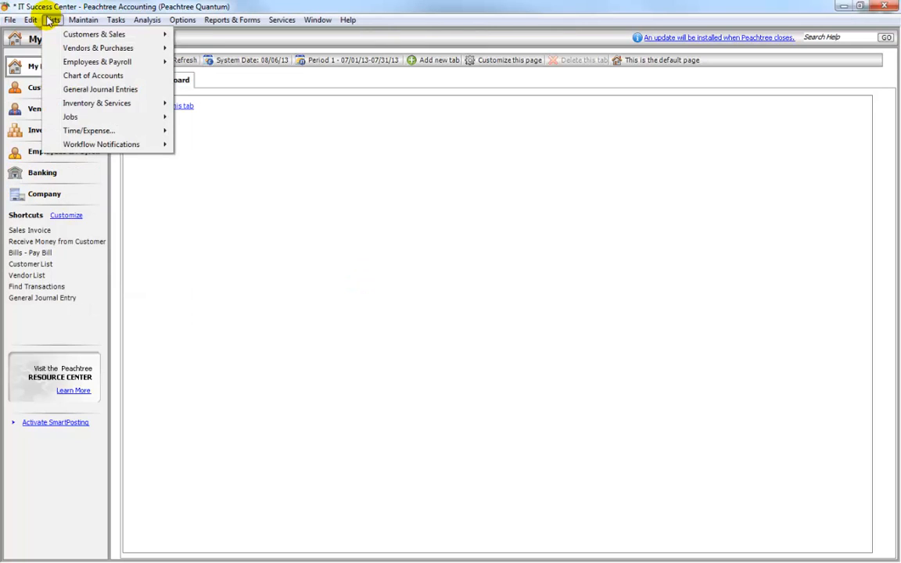
left_click(61, 81)
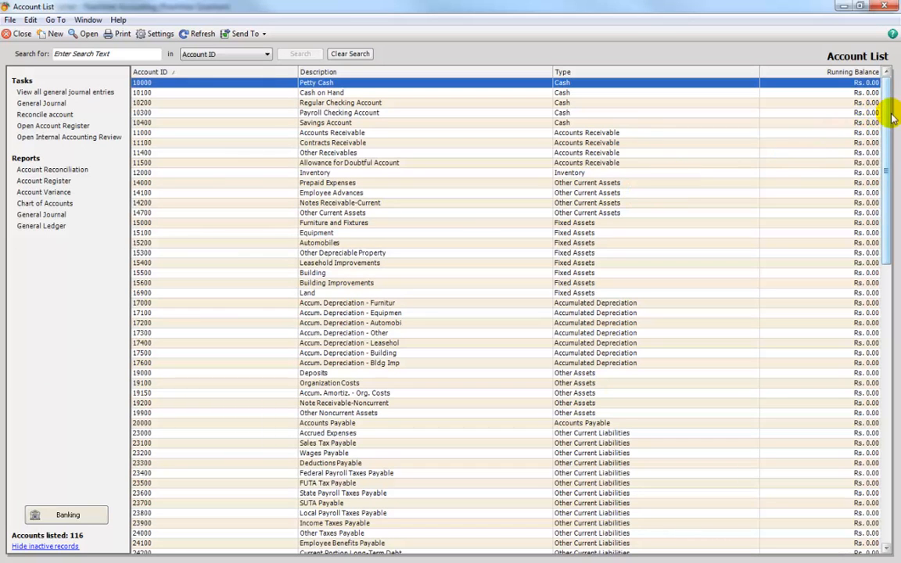
left_click_drag(884, 119, 885, 182)
scroll(861, 292, "down", 15)
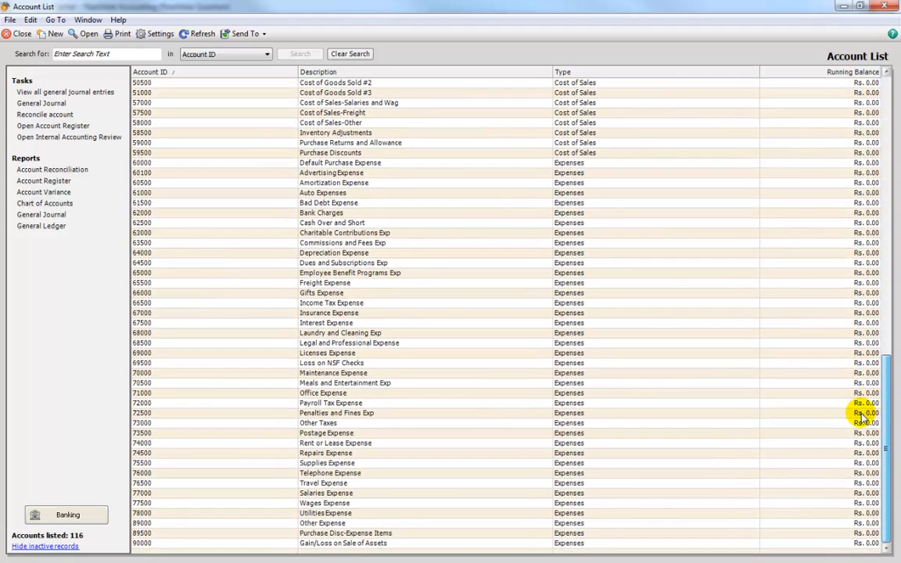
key("Home")
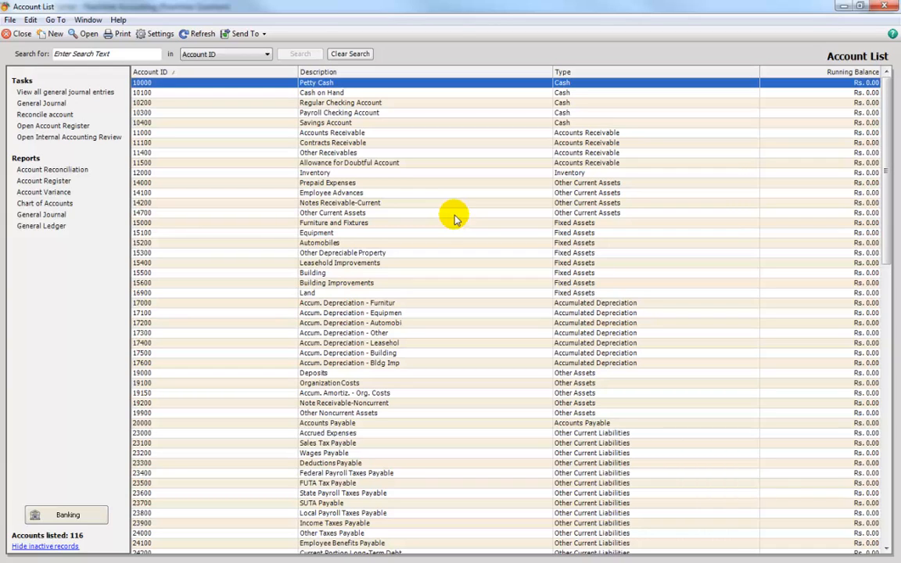
left_click(884, 7)
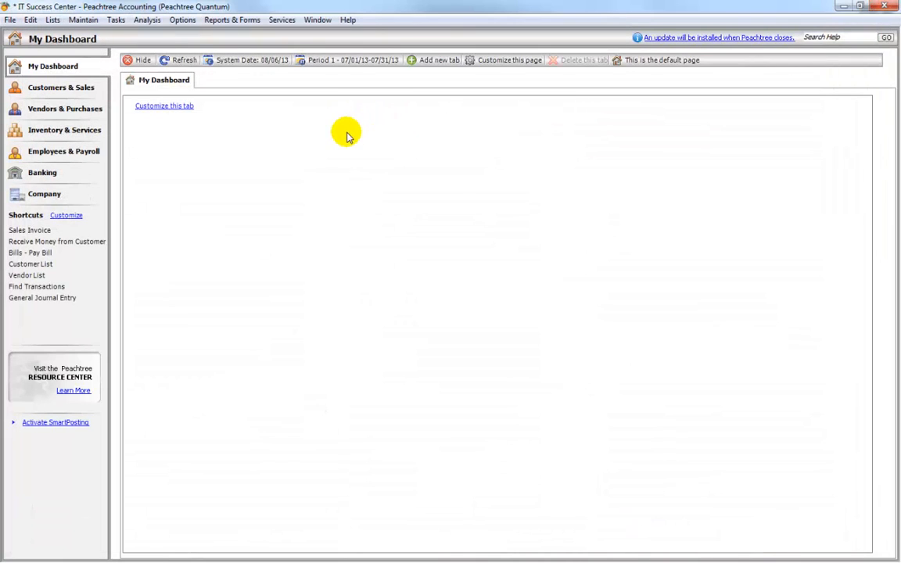
left_click(182, 20)
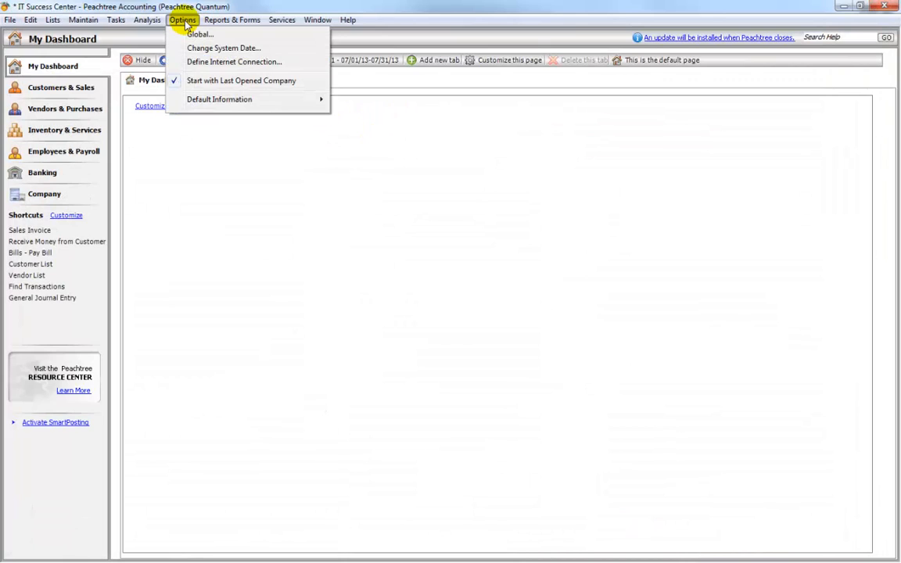
mouse_move(112, 24)
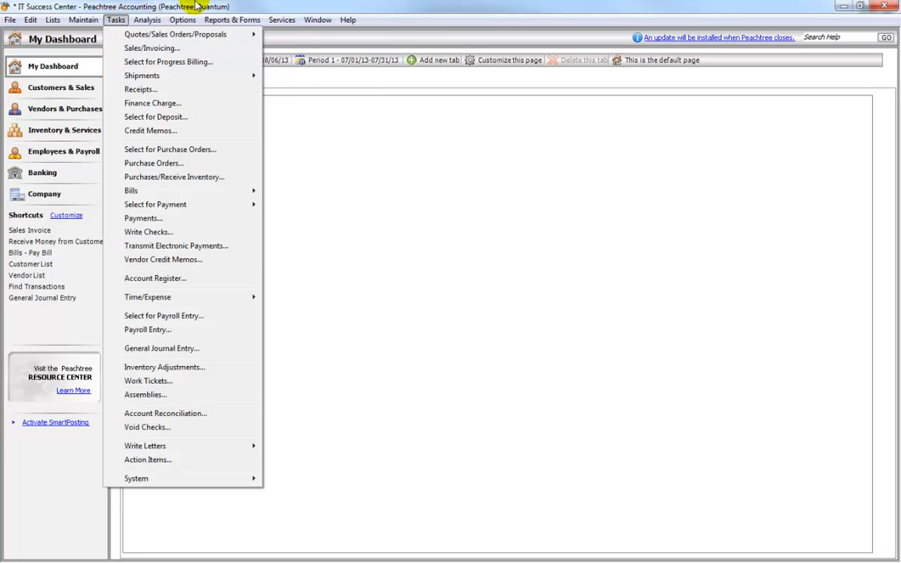
mouse_move(77, 22)
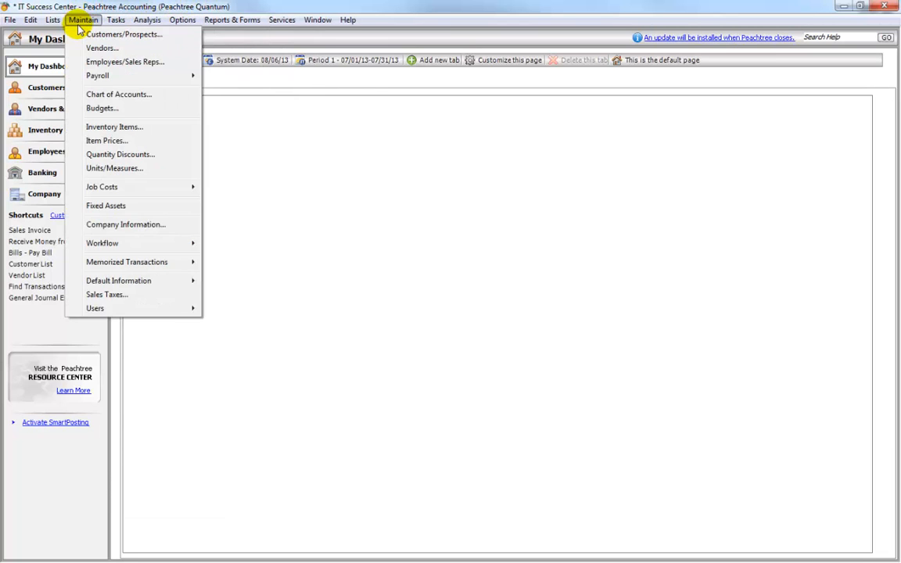
left_click(124, 49)
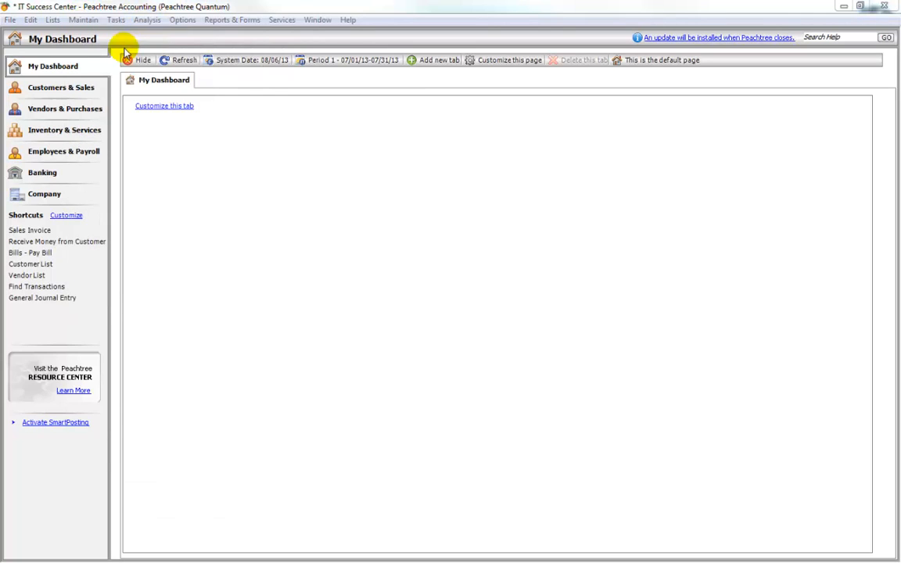
- Review the company information, including the form of business choices and the posting method options
left_click(78, 22)
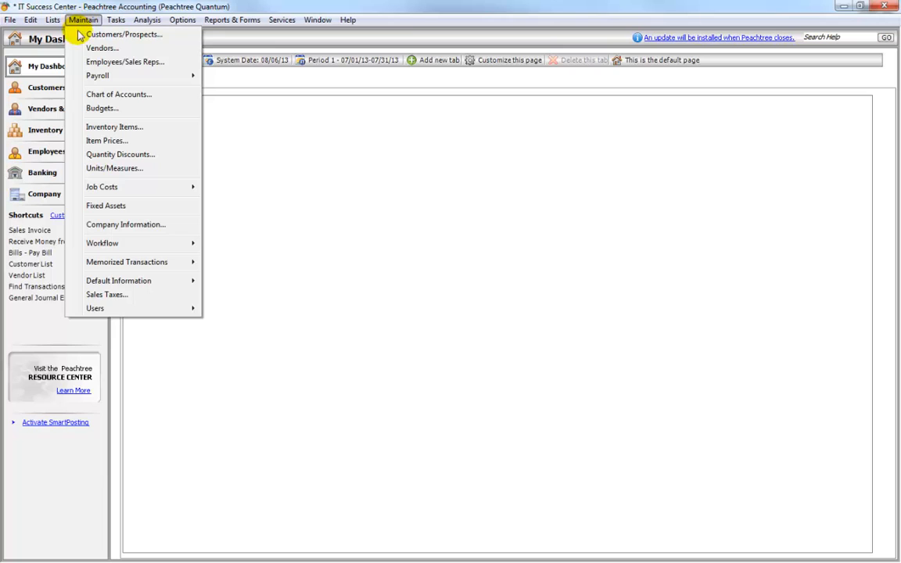
left_click(73, 227)
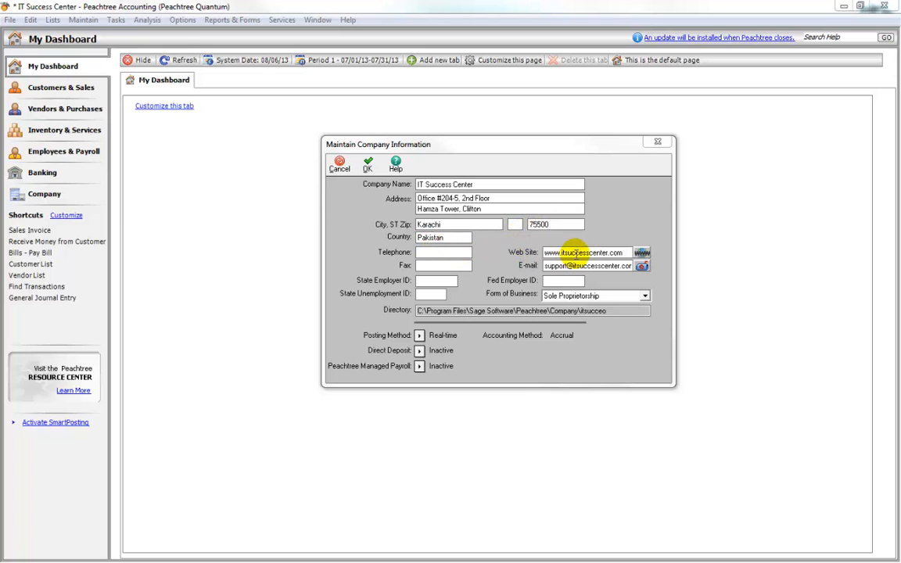
left_click(588, 304)
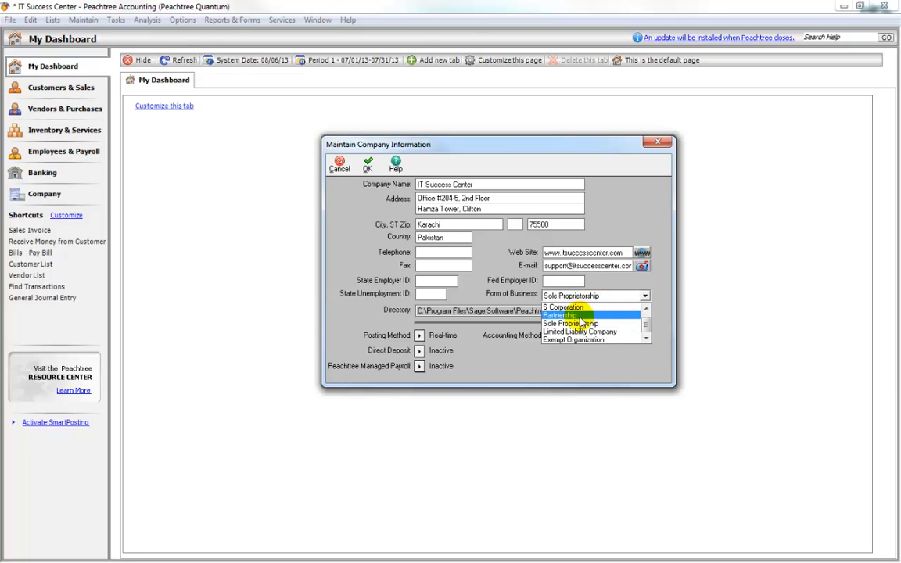
left_click(517, 356)
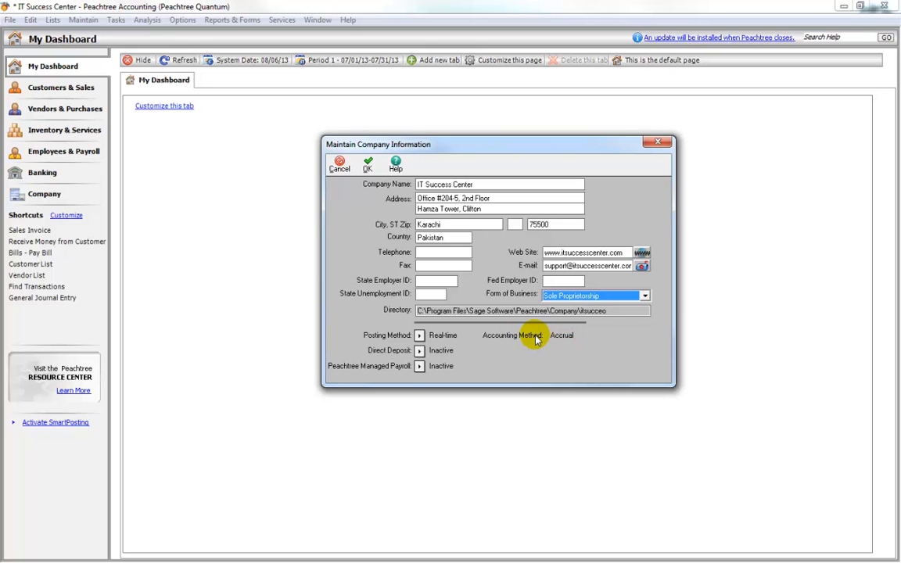
left_click(419, 336)
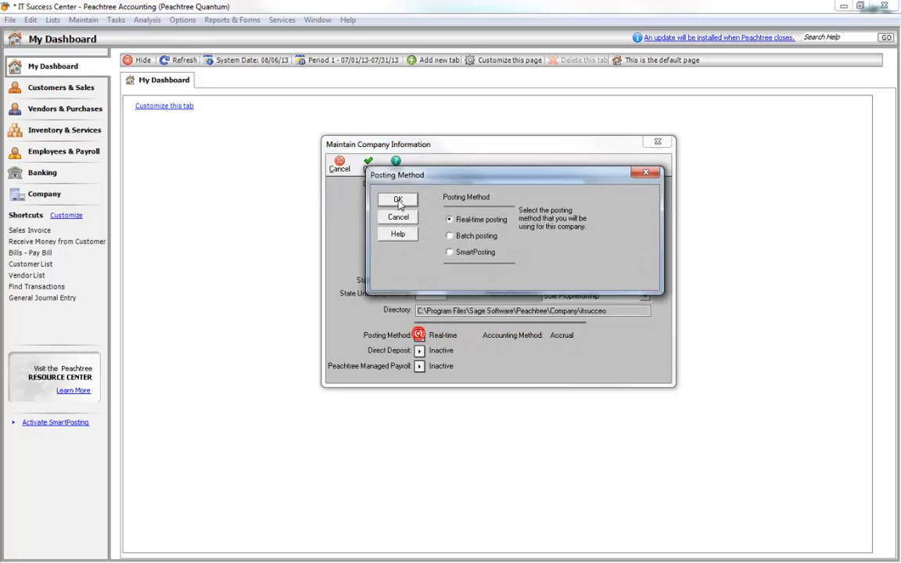
left_click(399, 219)
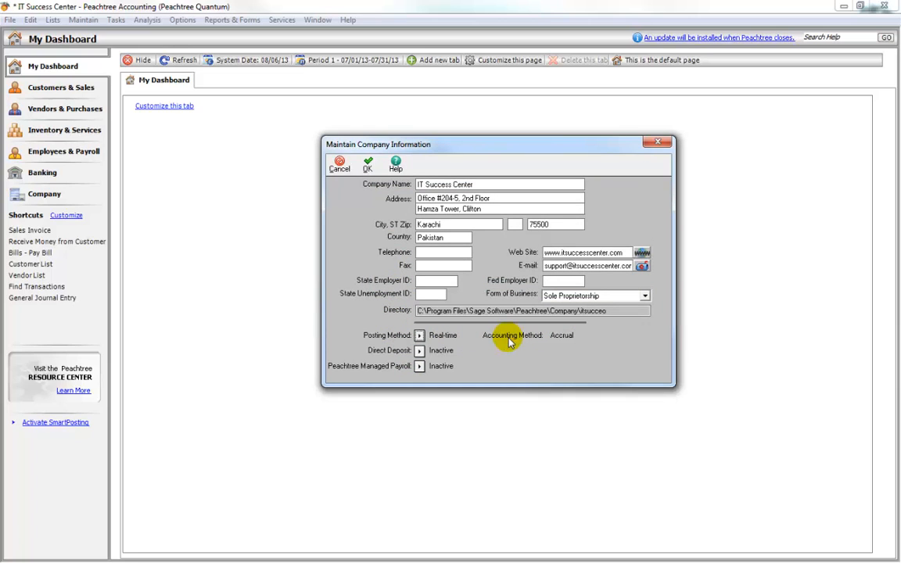
left_click(368, 170)
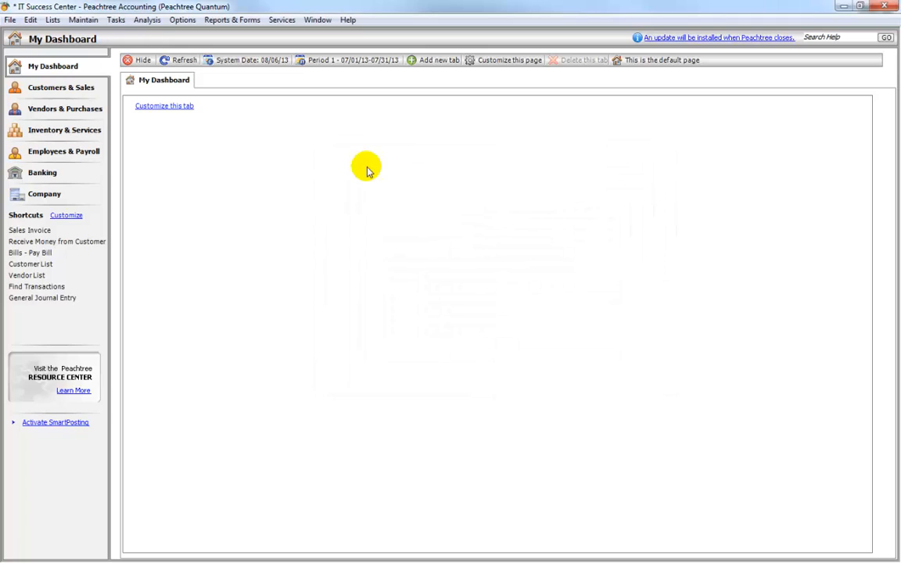